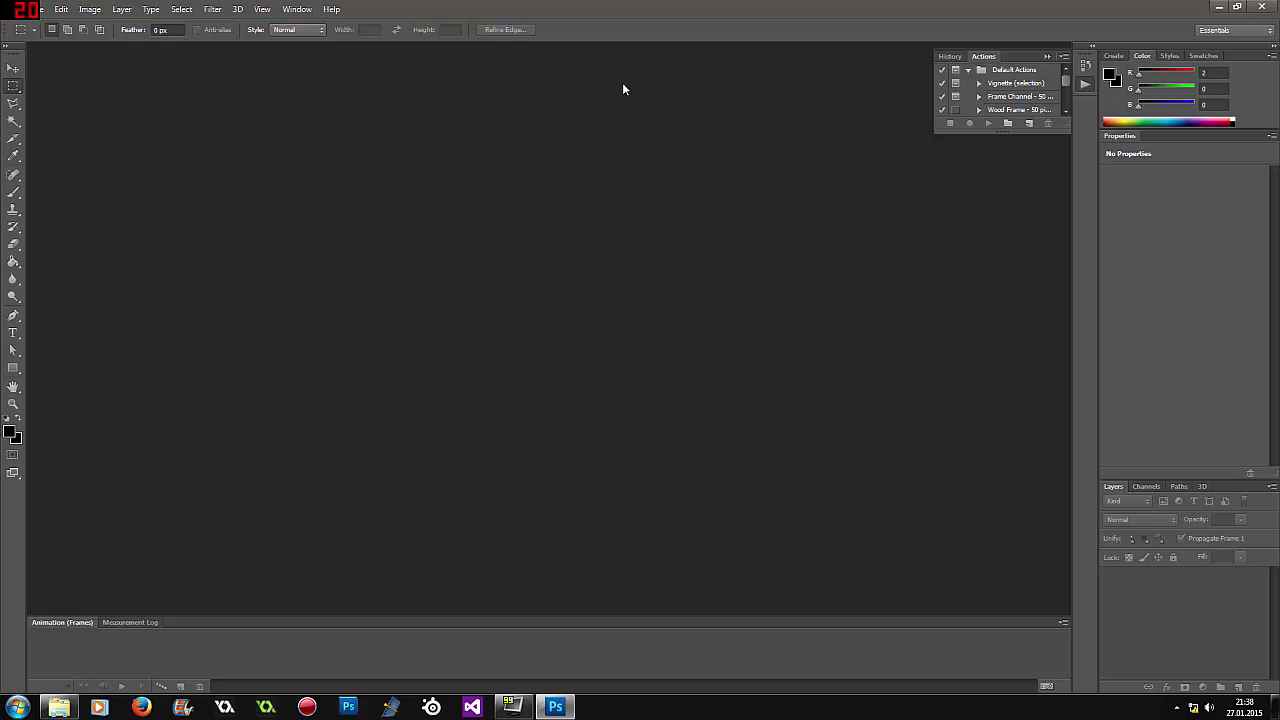
# - Collapse the floating History/Actions panel into the dock and bring up the File menu
pyautogui.click(1047, 56)
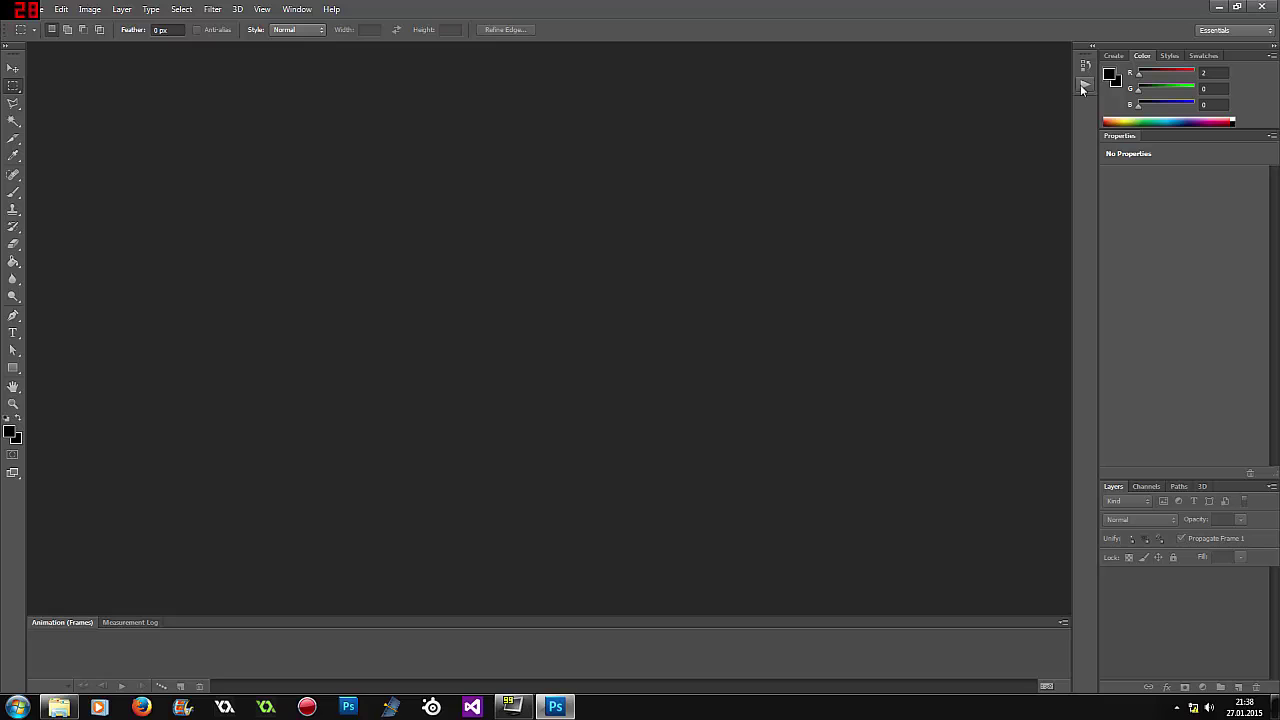
pyautogui.click(43, 10)
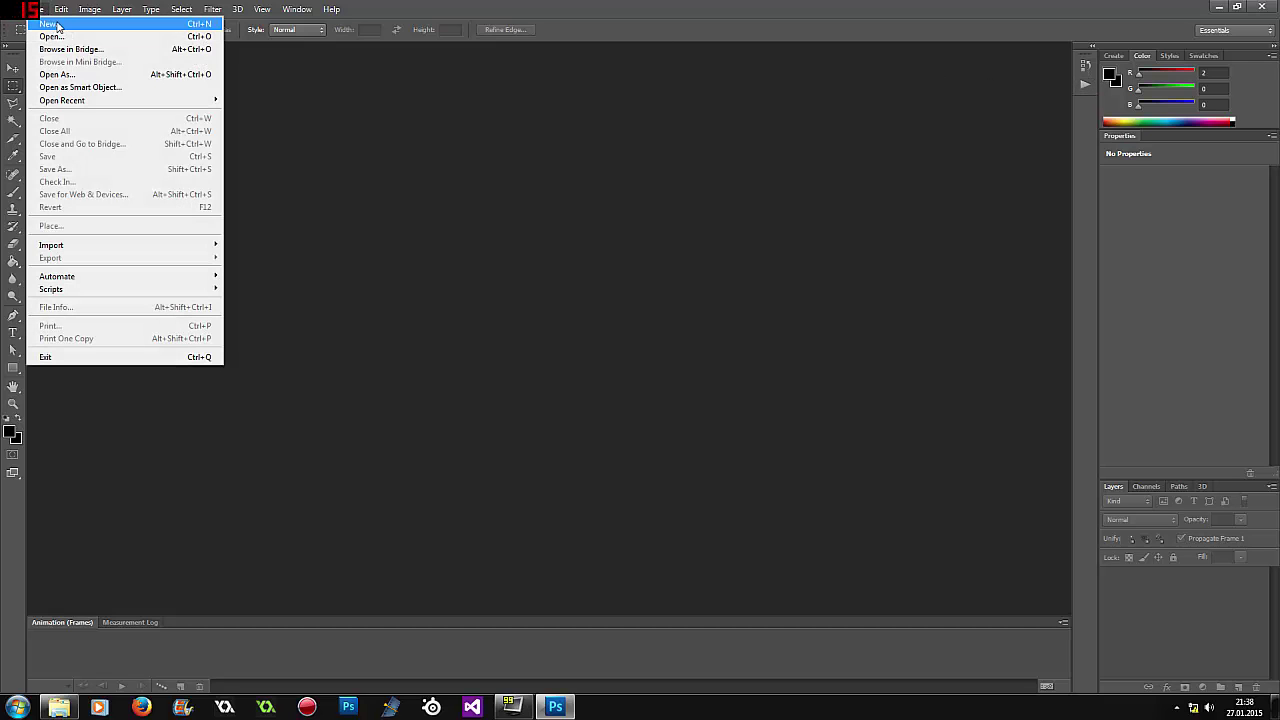
# - Create a new 2000 × 400 px, 72 ppi RGB document with a transparent background
pyautogui.click(50, 23)
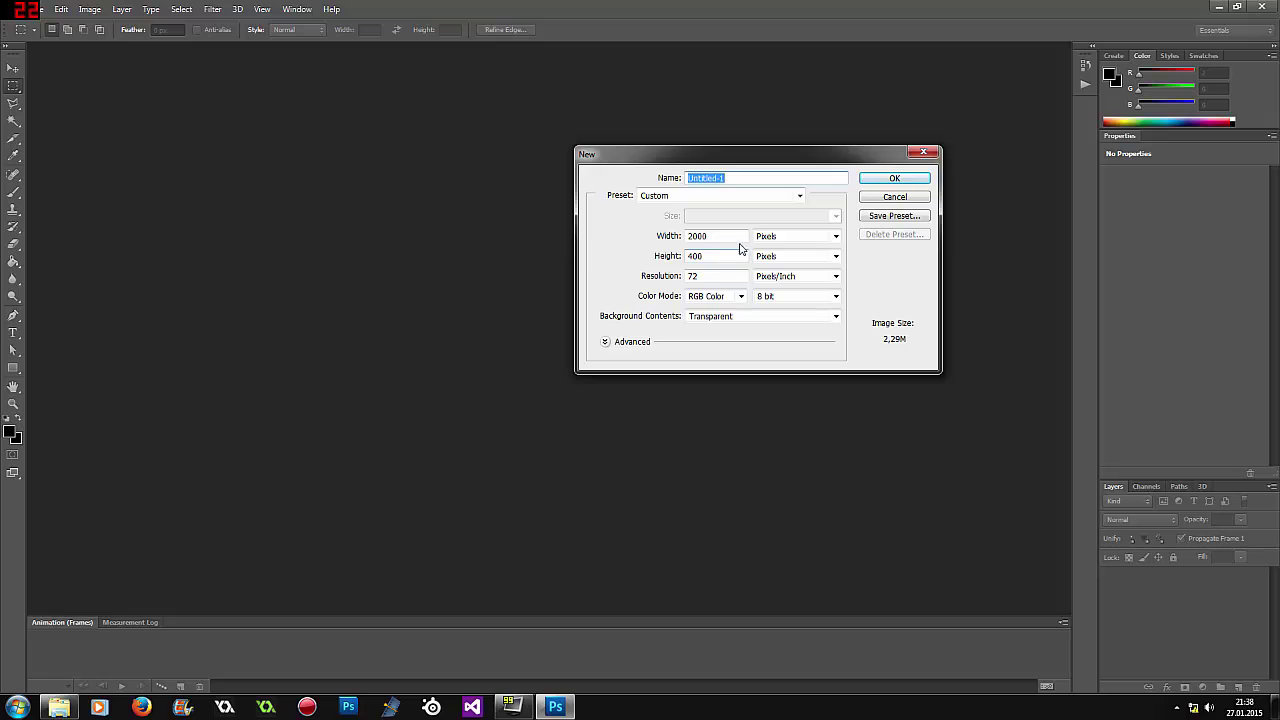
pyautogui.click(895, 179)
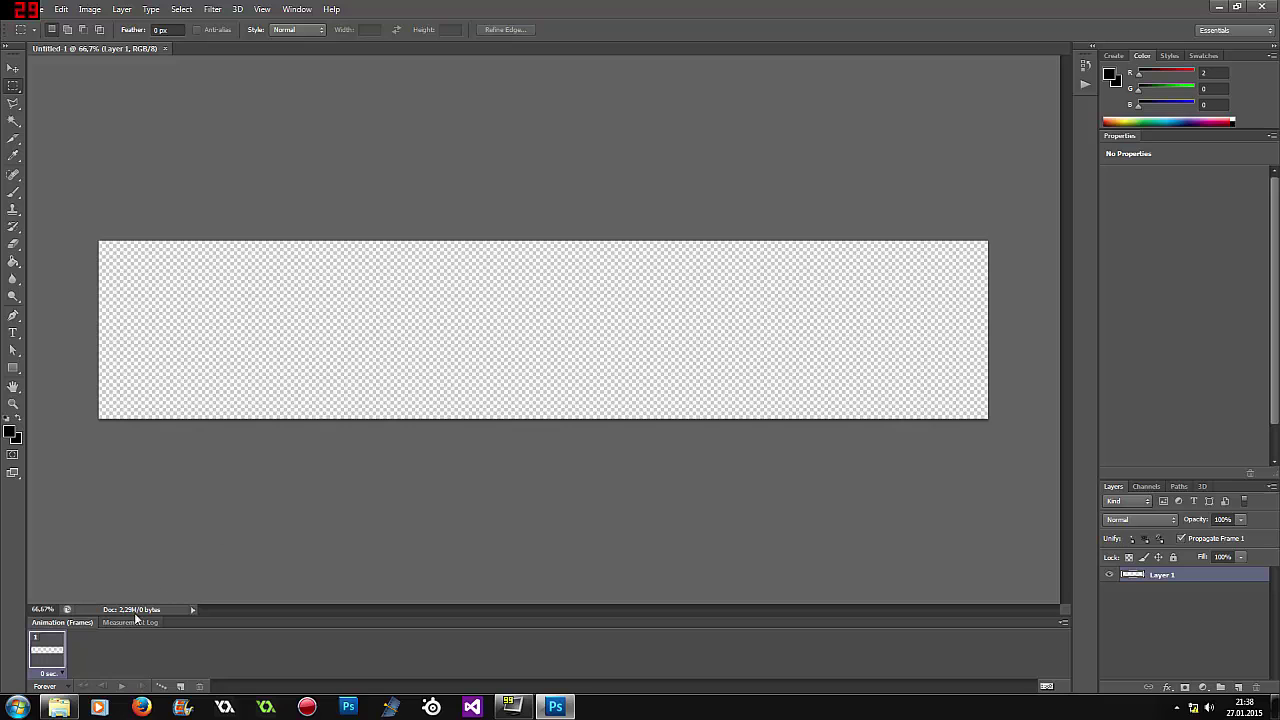
# - Drag galaxy-wallpapers-10 into the banner and stretch it to both canvas edges
pyautogui.click(59, 706)
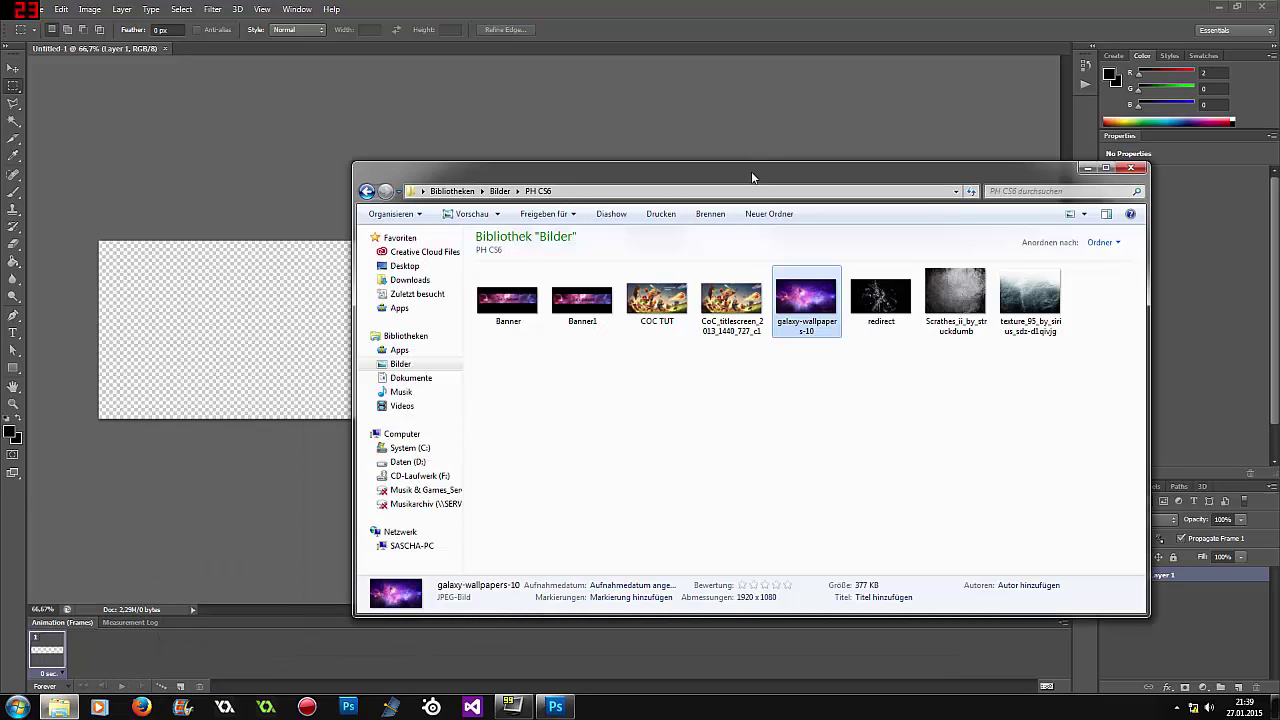
pyautogui.moveTo(752, 178)
pyautogui.mouseDown()
pyautogui.moveTo(811, 287)
pyautogui.moveTo(913, 385)
pyautogui.mouseUp()
pyautogui.moveTo(968, 515); pyautogui.dragTo(591, 336)
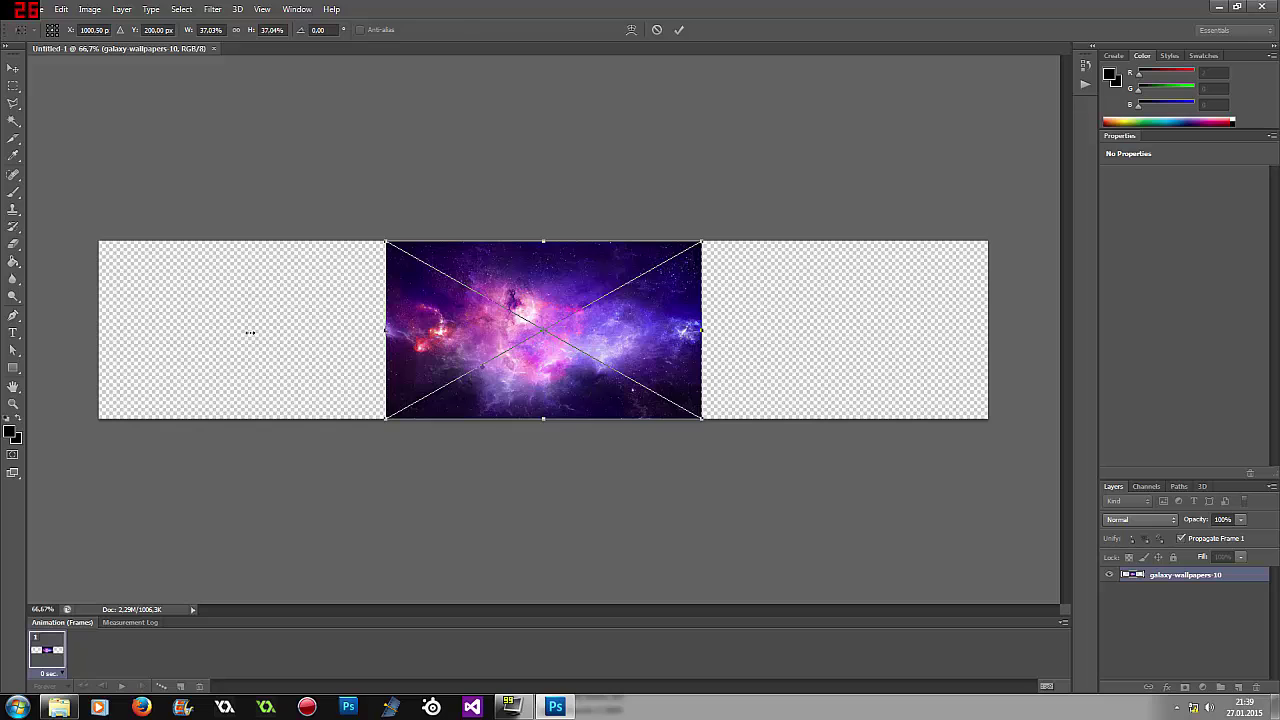
pyautogui.moveTo(250, 332); pyautogui.dragTo(90, 343)
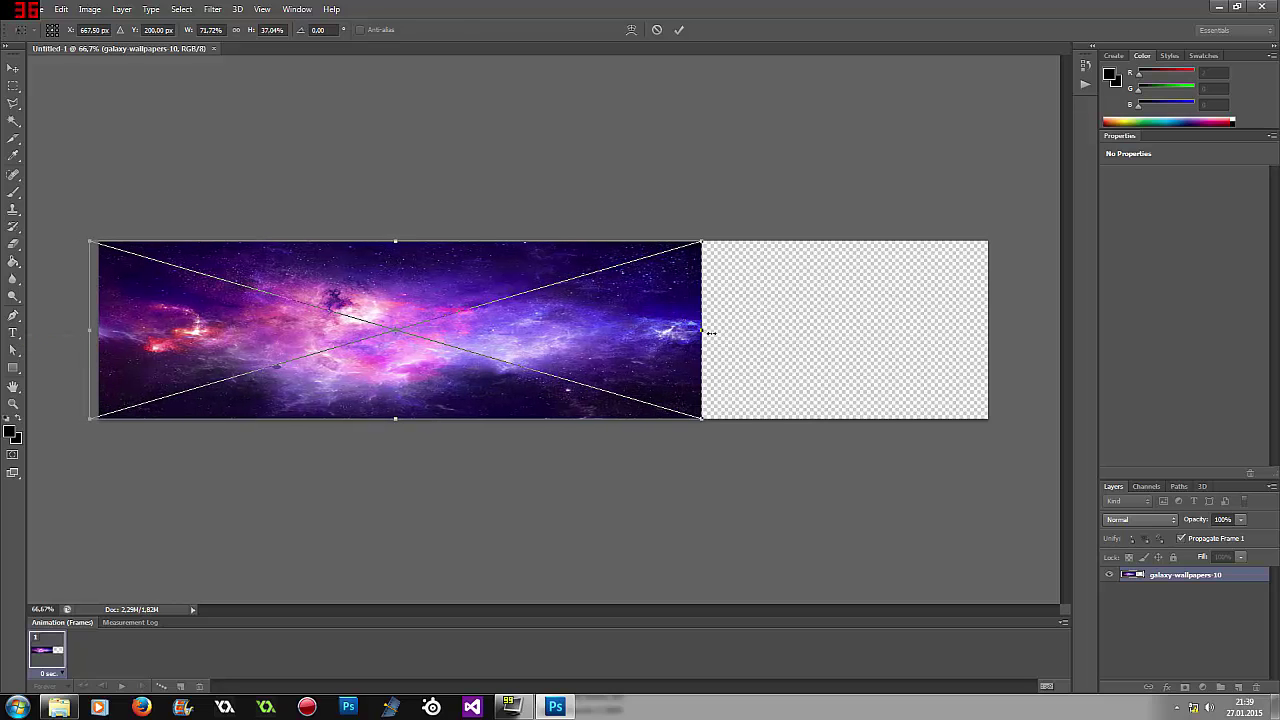
pyautogui.moveTo(699, 330); pyautogui.dragTo(988, 341)
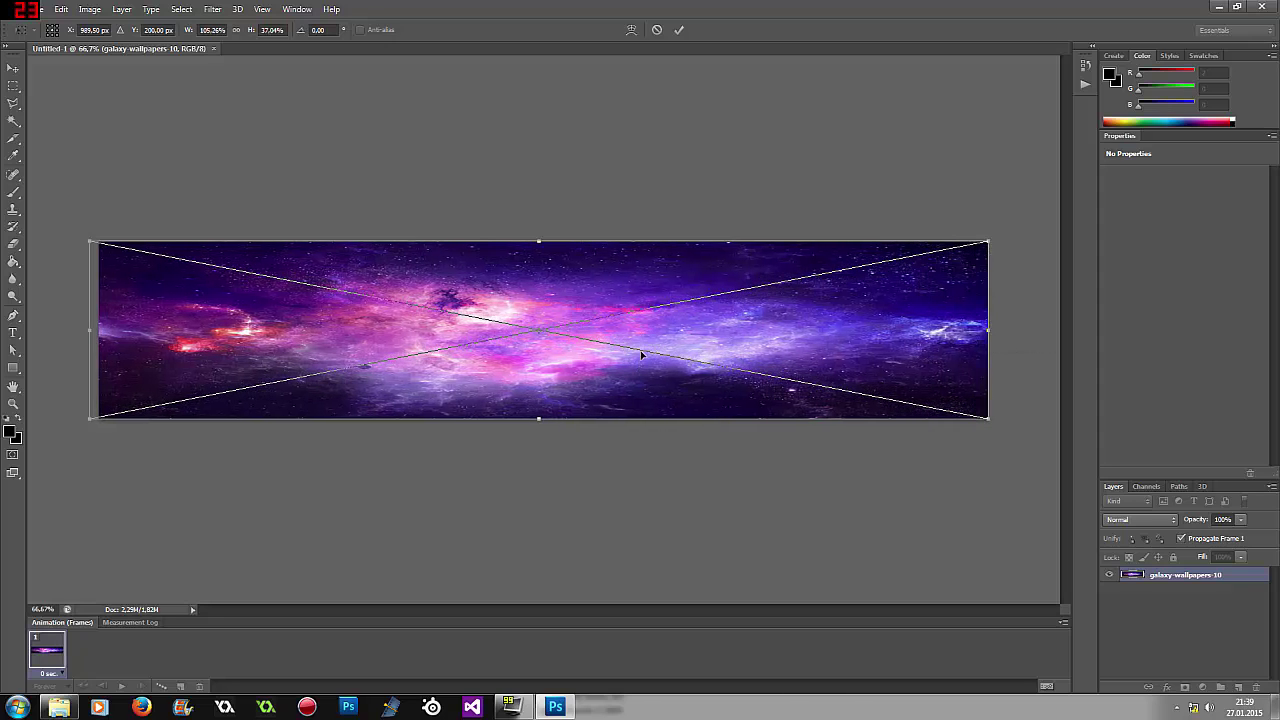
pyautogui.click(680, 31)
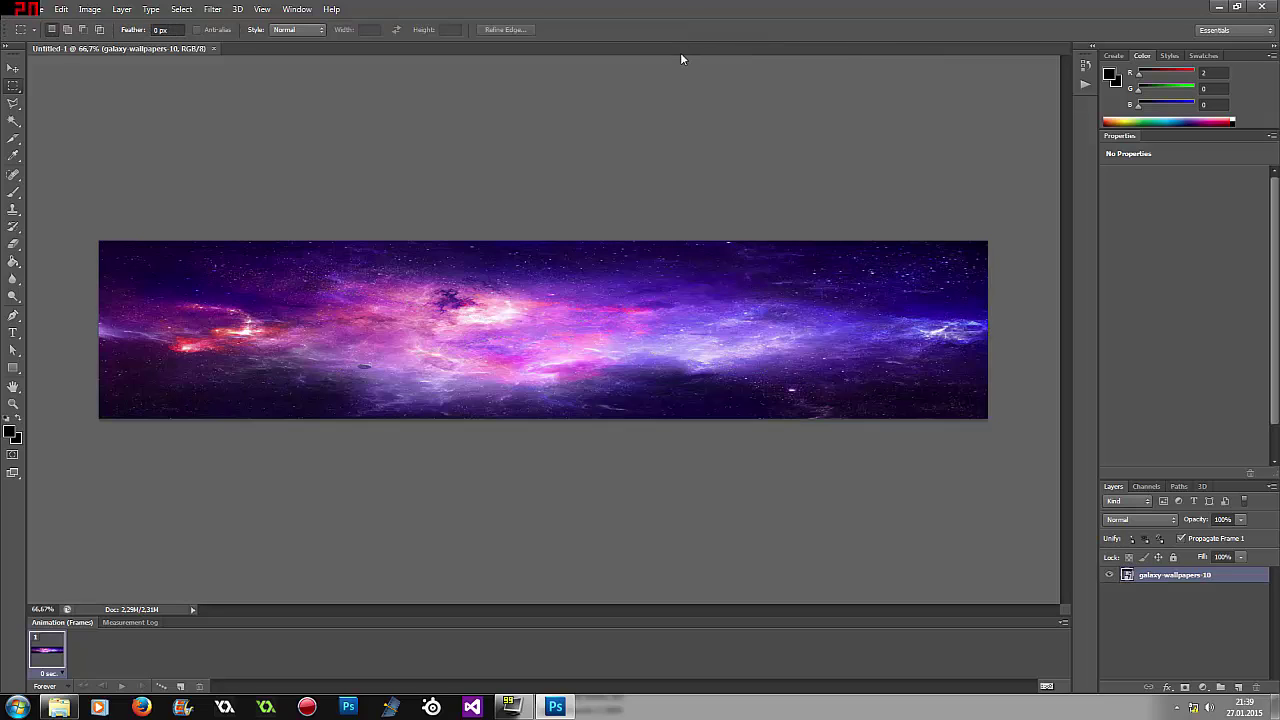
pyautogui.click(14, 334)
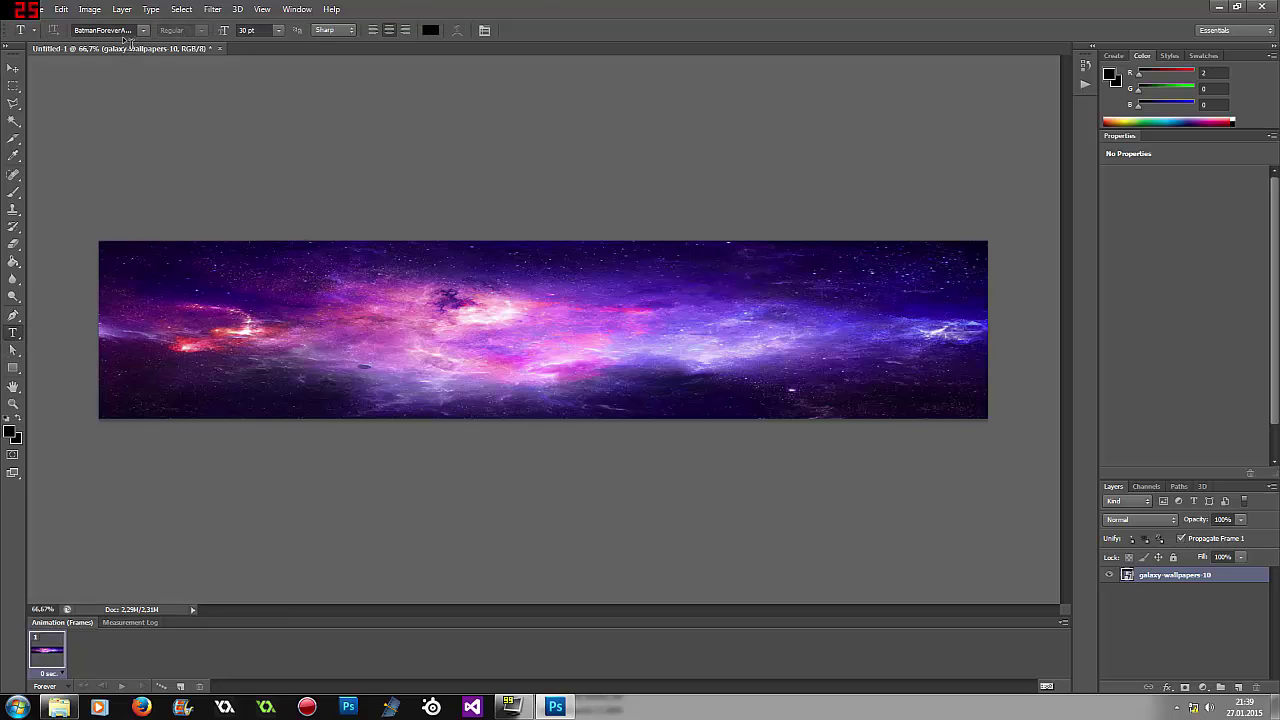
# - Set the Type tool font size to 150 pt
pyautogui.click(278, 30)
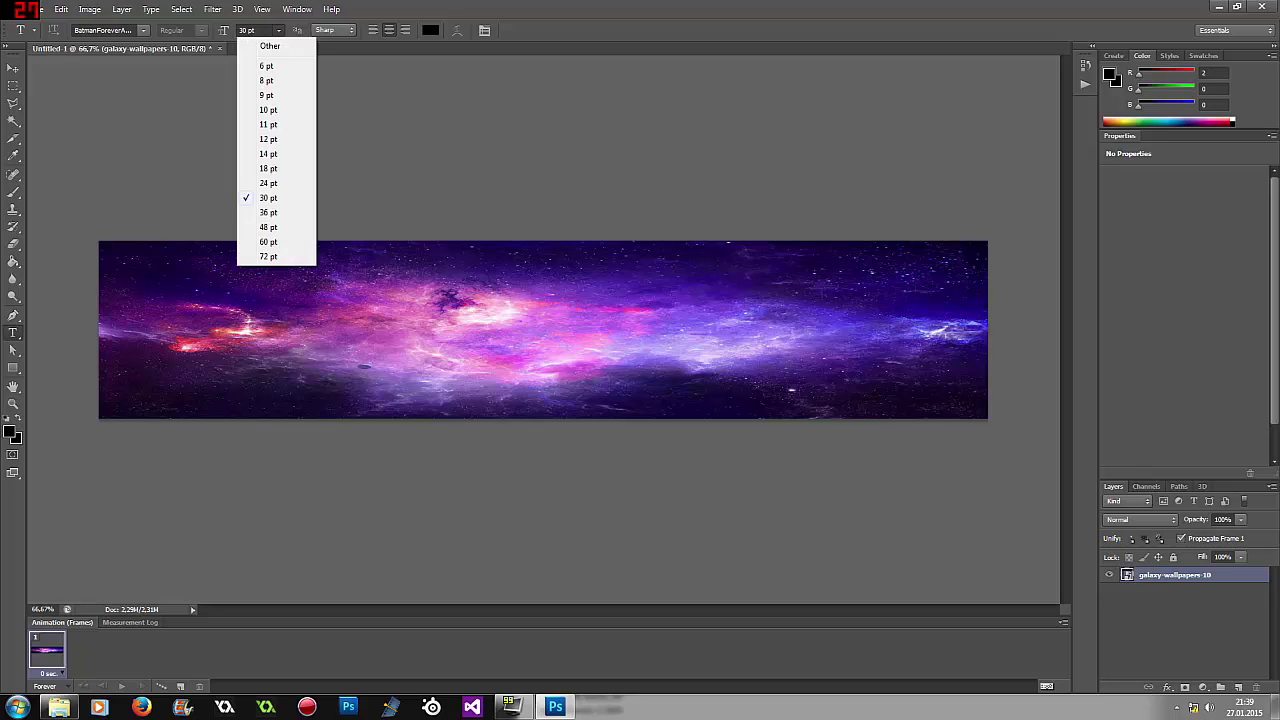
pyautogui.click(250, 30)
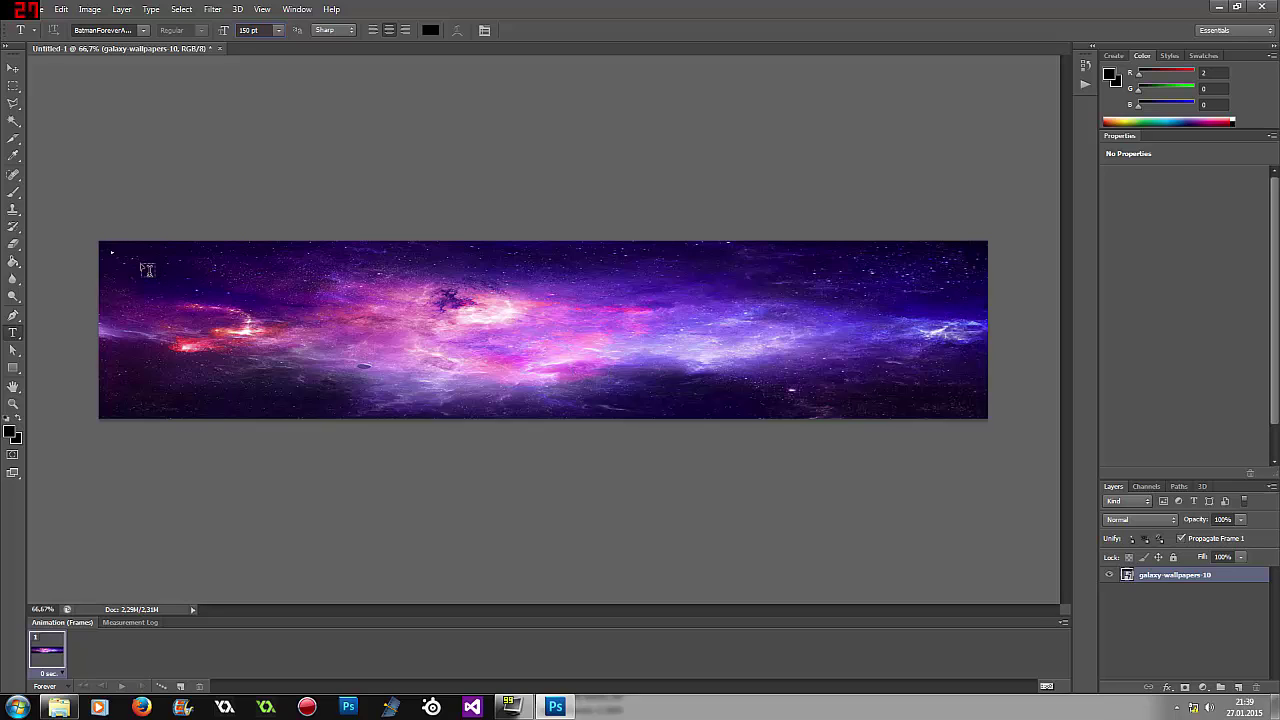
pyautogui.click(15, 86)
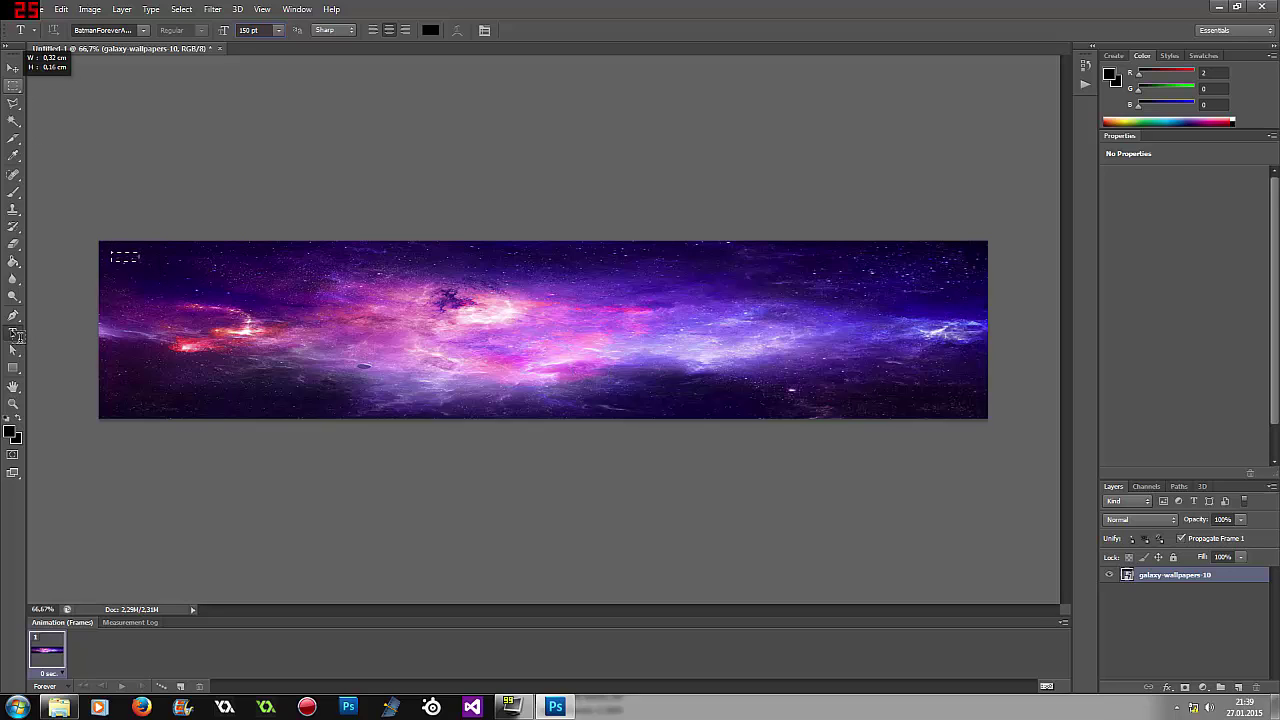
# - Discard a test '123' text, then draw a wide text box across the banner
pyautogui.click(110, 262)
pyautogui.write('123')
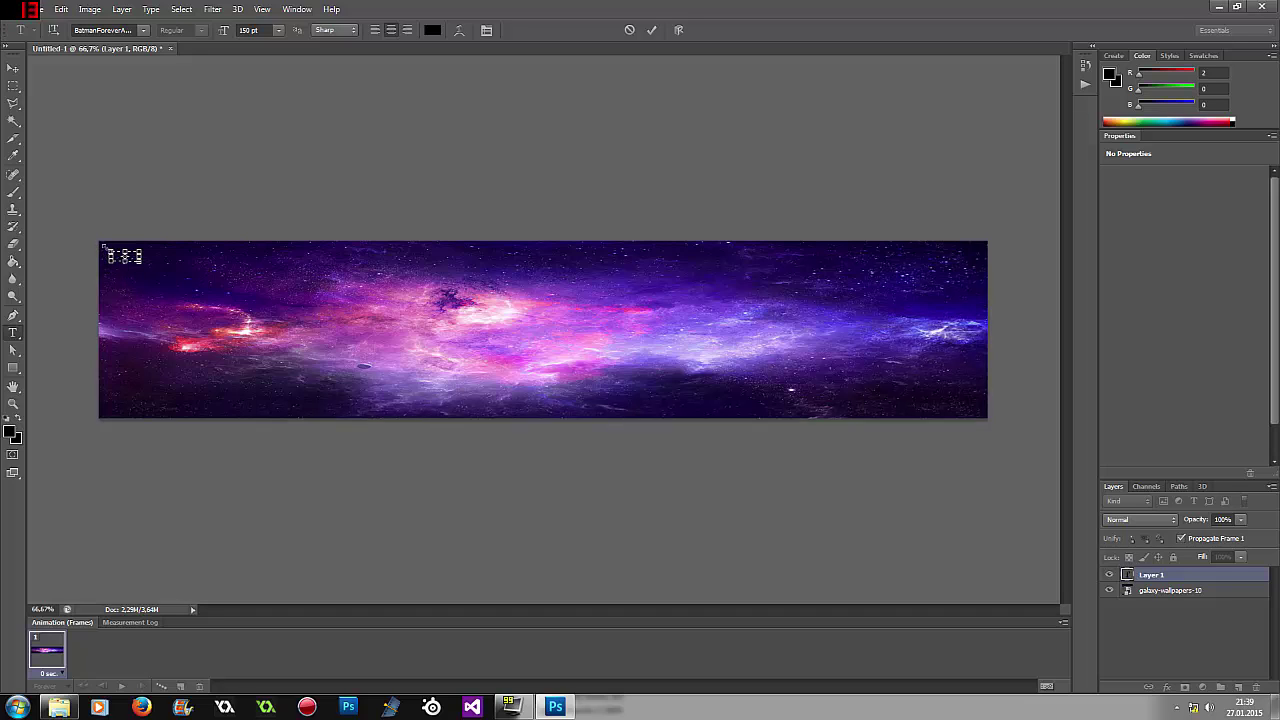
pyautogui.moveTo(201, 273)
pyautogui.mouseDown()
pyautogui.moveTo(255, 295)
pyautogui.moveTo(232, 274)
pyautogui.mouseUp()
pyautogui.click(629, 30)
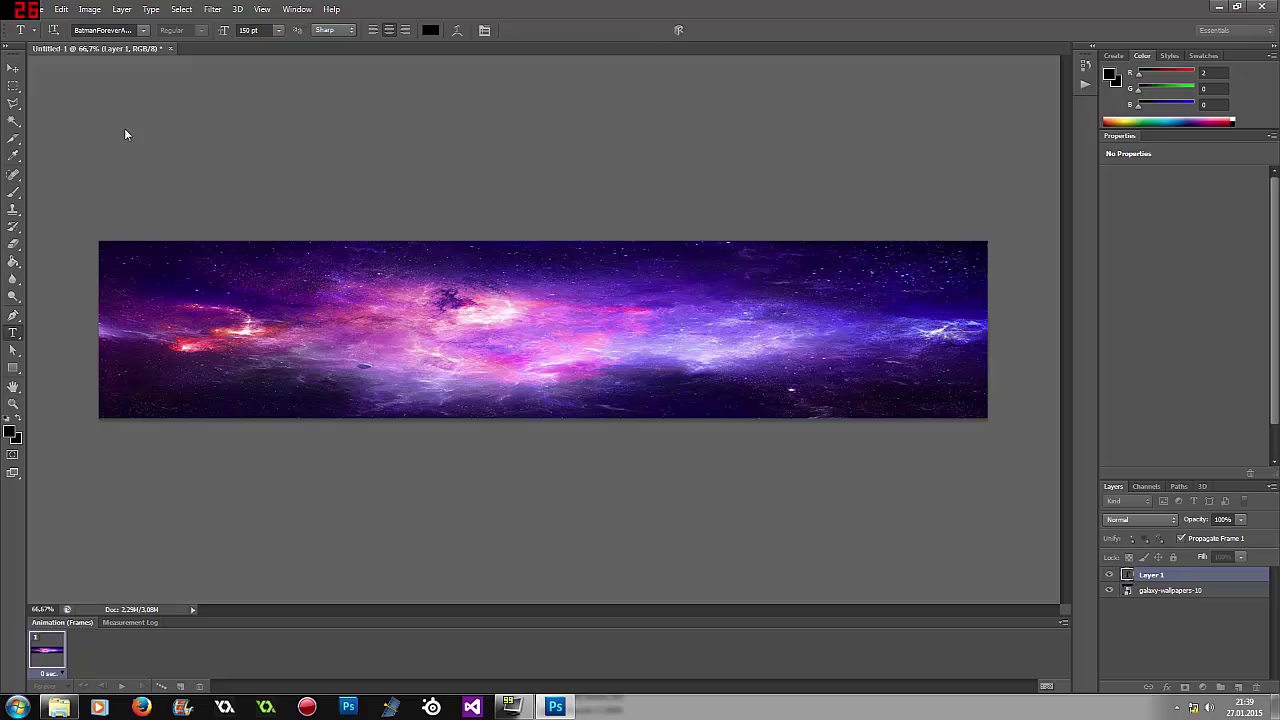
pyautogui.moveTo(112, 261)
pyautogui.mouseDown()
pyautogui.moveTo(858, 356)
pyautogui.moveTo(968, 405)
pyautogui.mouseUp()
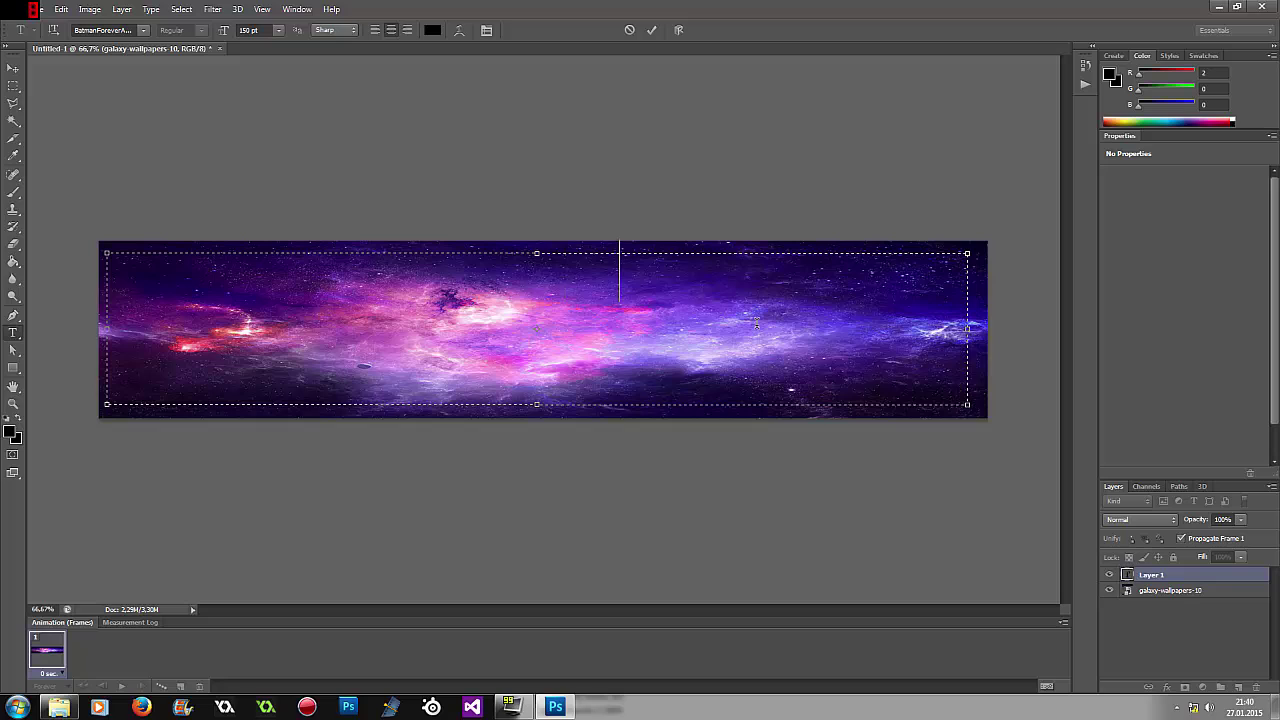
# - Type YOUTUBE in the text box, trim the extra spaces, and commit it
pyautogui.write('YOUTU')
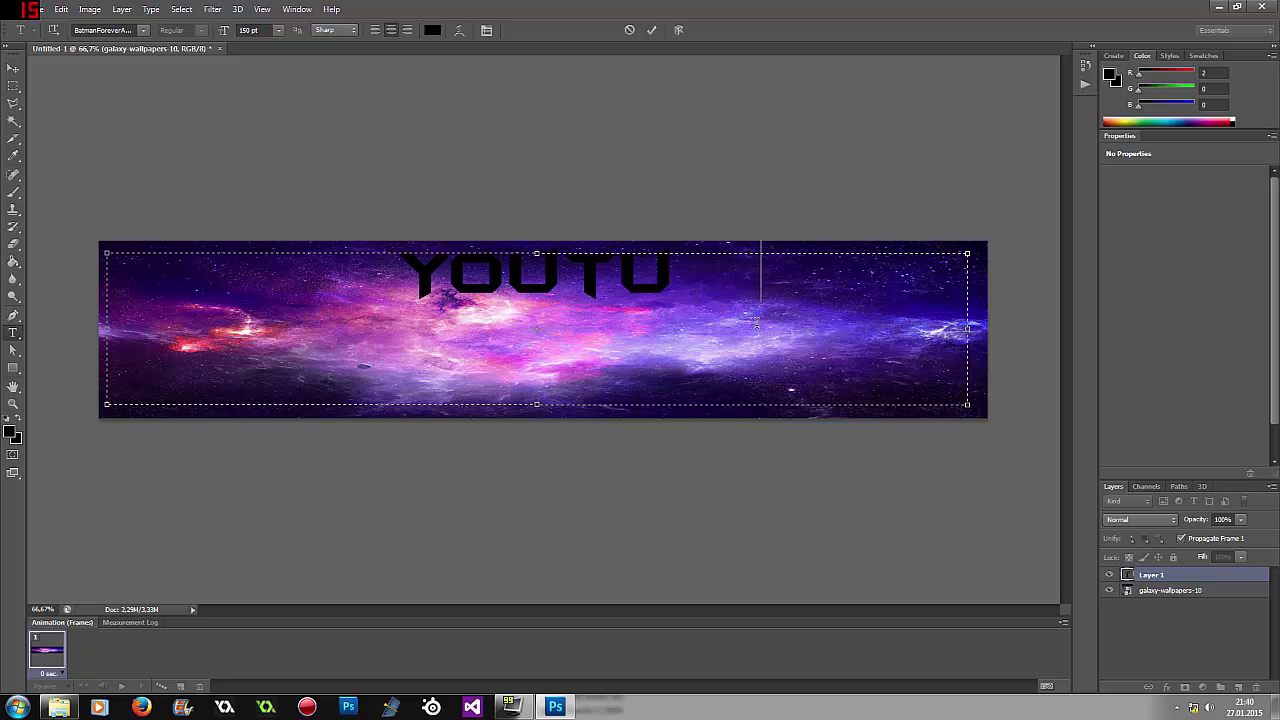
pyautogui.press('BackSpace')
pyautogui.press('BackSpace')
pyautogui.press('BackSpace')
pyautogui.write('BE')
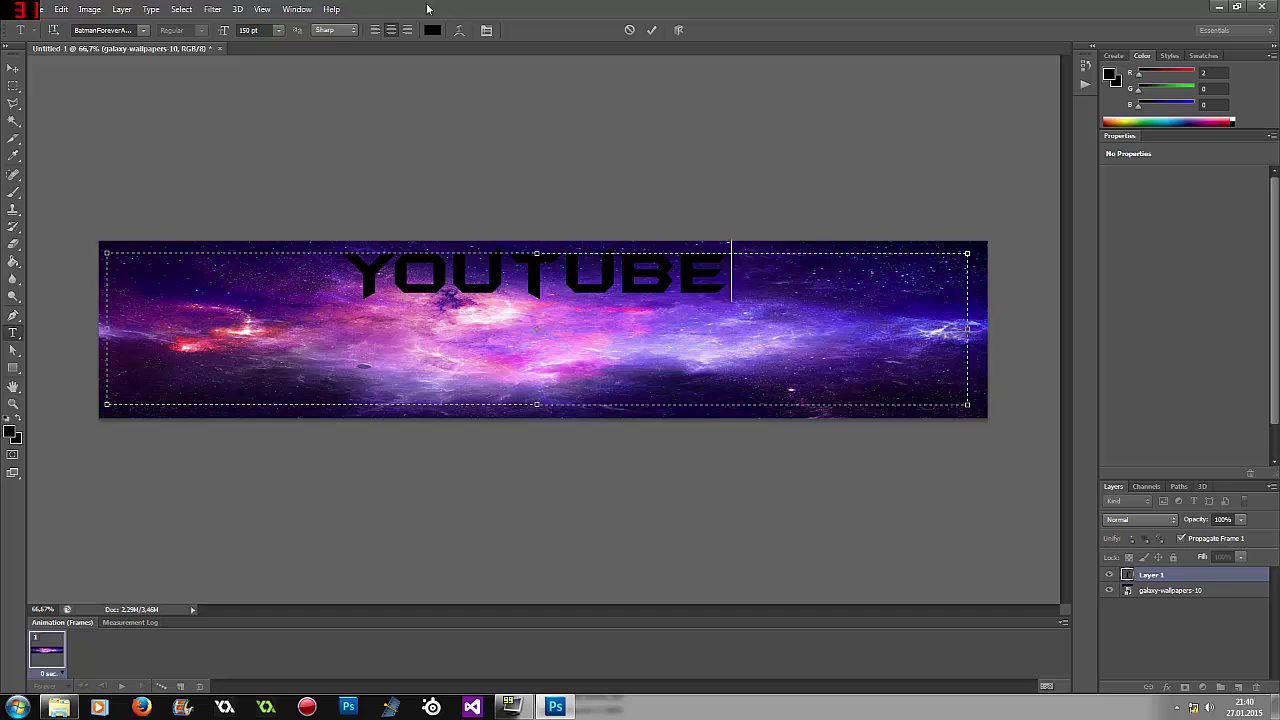
pyautogui.click(651, 30)
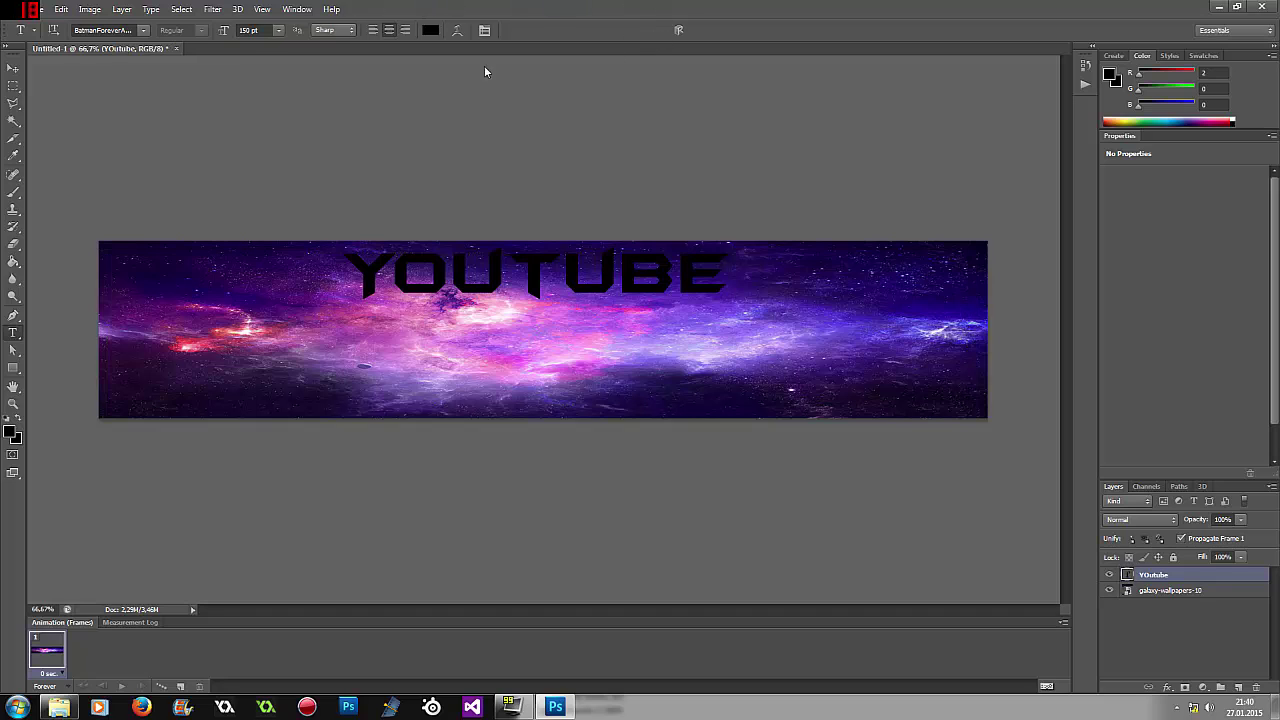
pyautogui.click(14, 68)
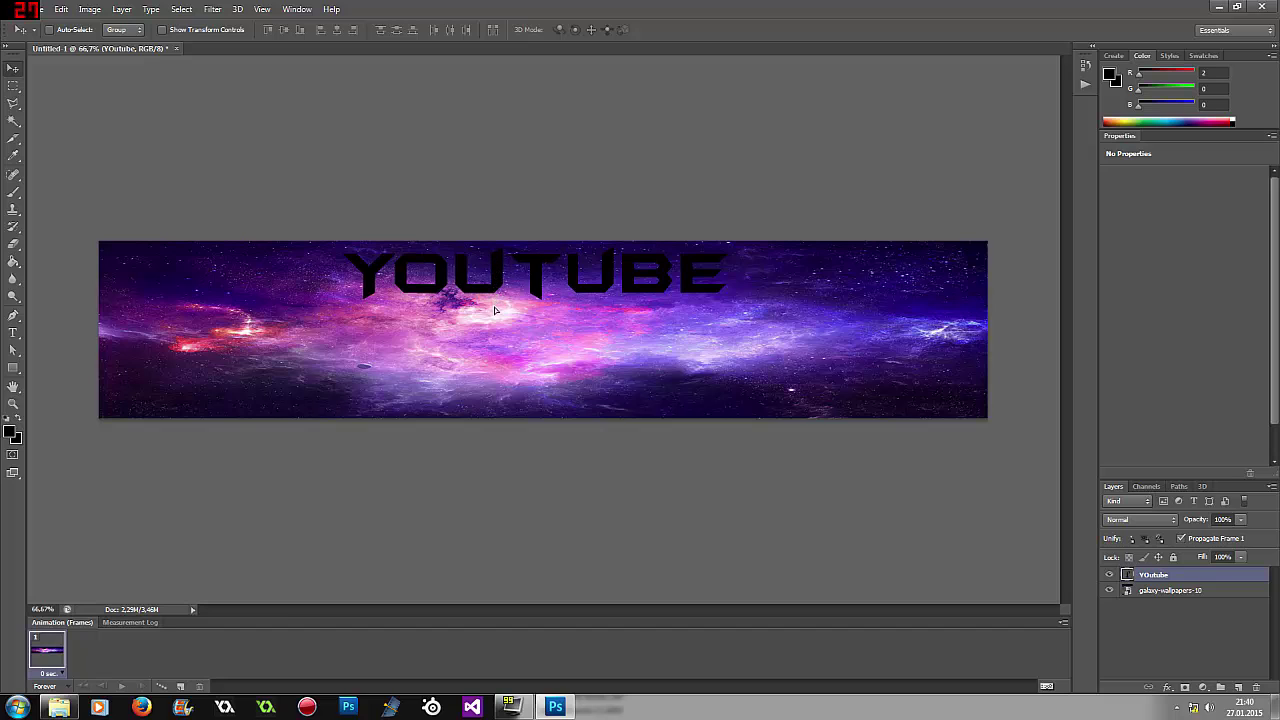
# - Drag the YOUTUBE text layer to the middle of the galaxy banner
pyautogui.moveTo(496, 281); pyautogui.dragTo(490, 287)
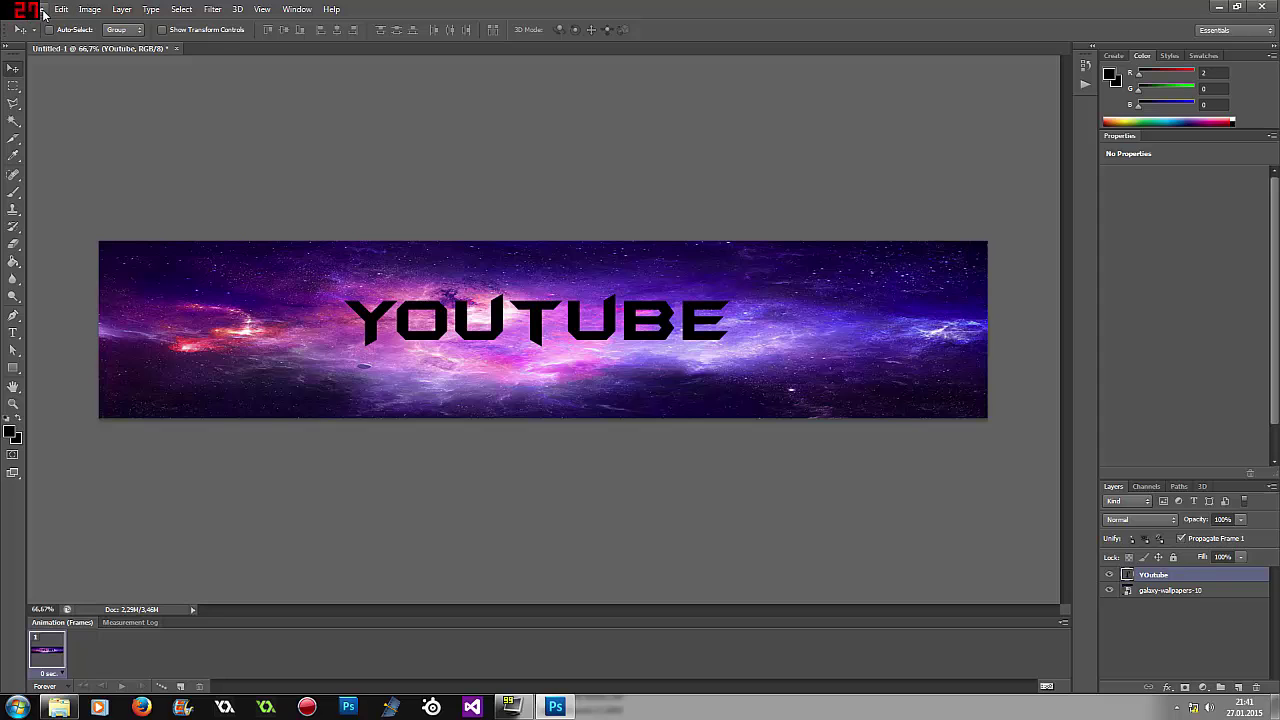
pyautogui.click(44, 10)
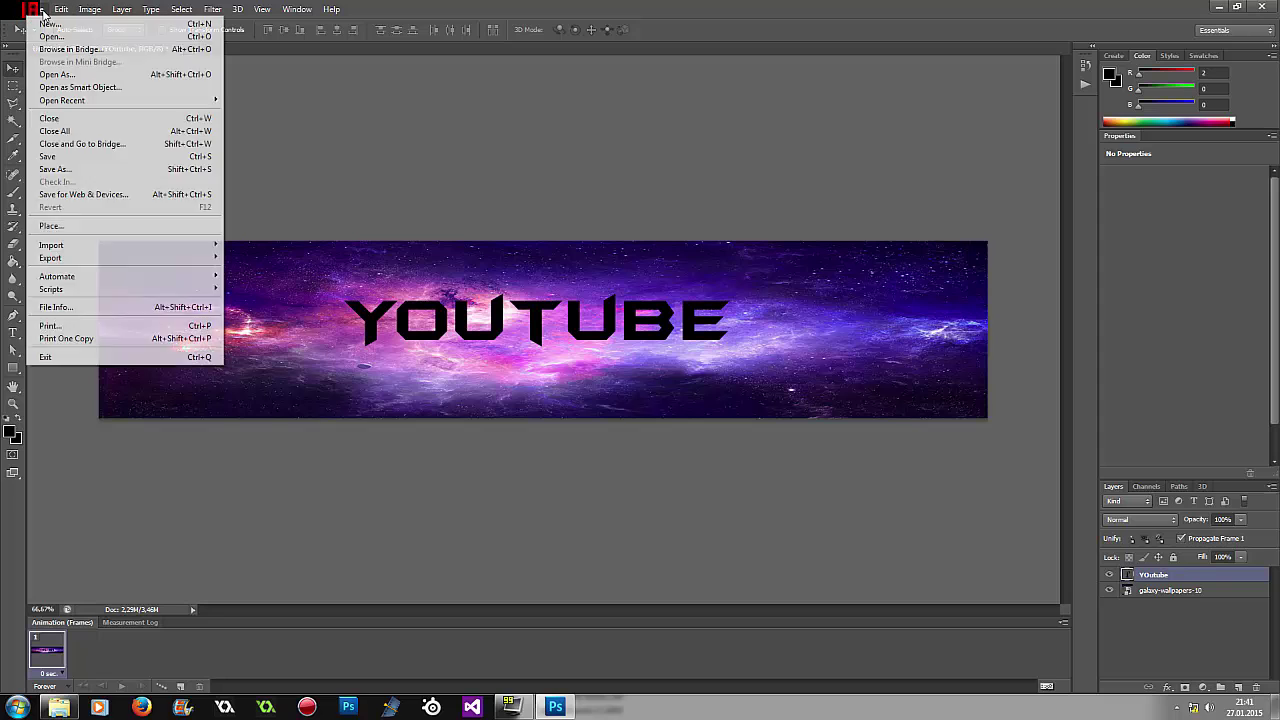
# - Save the banner to the desktop as Untitled-1.jpg with JPEG quality 12 (Maximum)
pyautogui.click(81, 169)
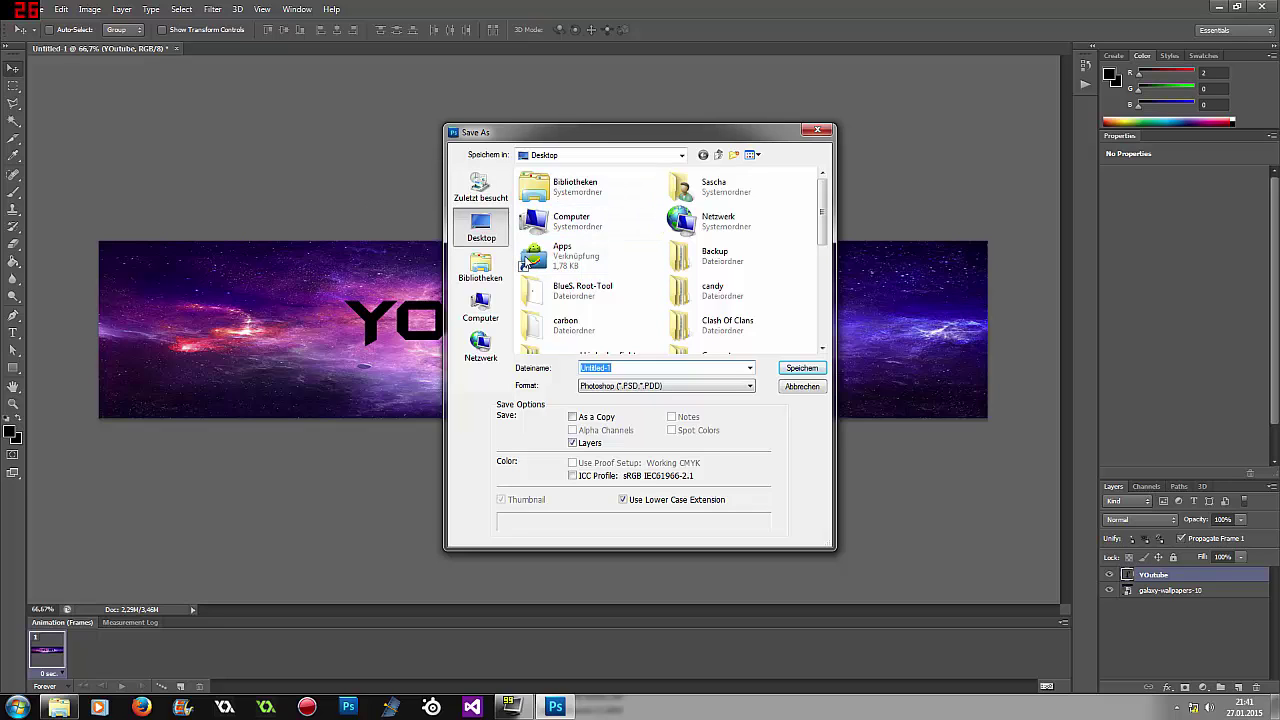
pyautogui.click(743, 387)
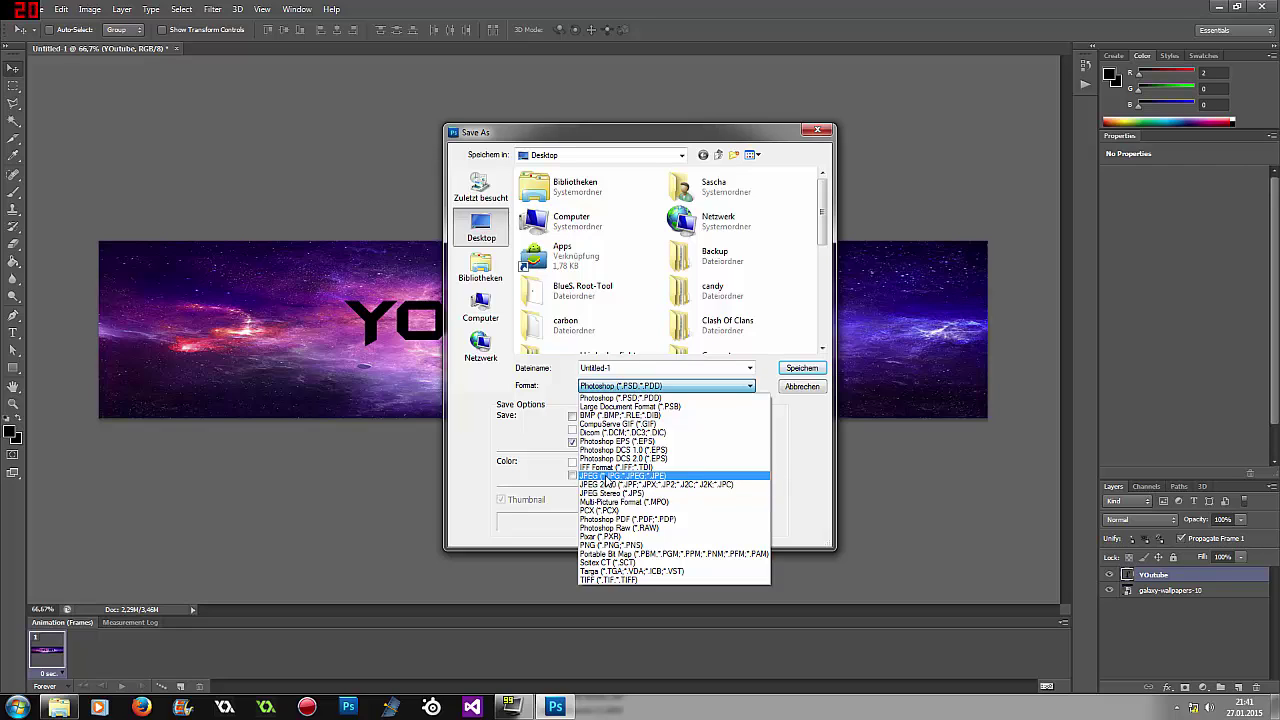
pyautogui.click(608, 477)
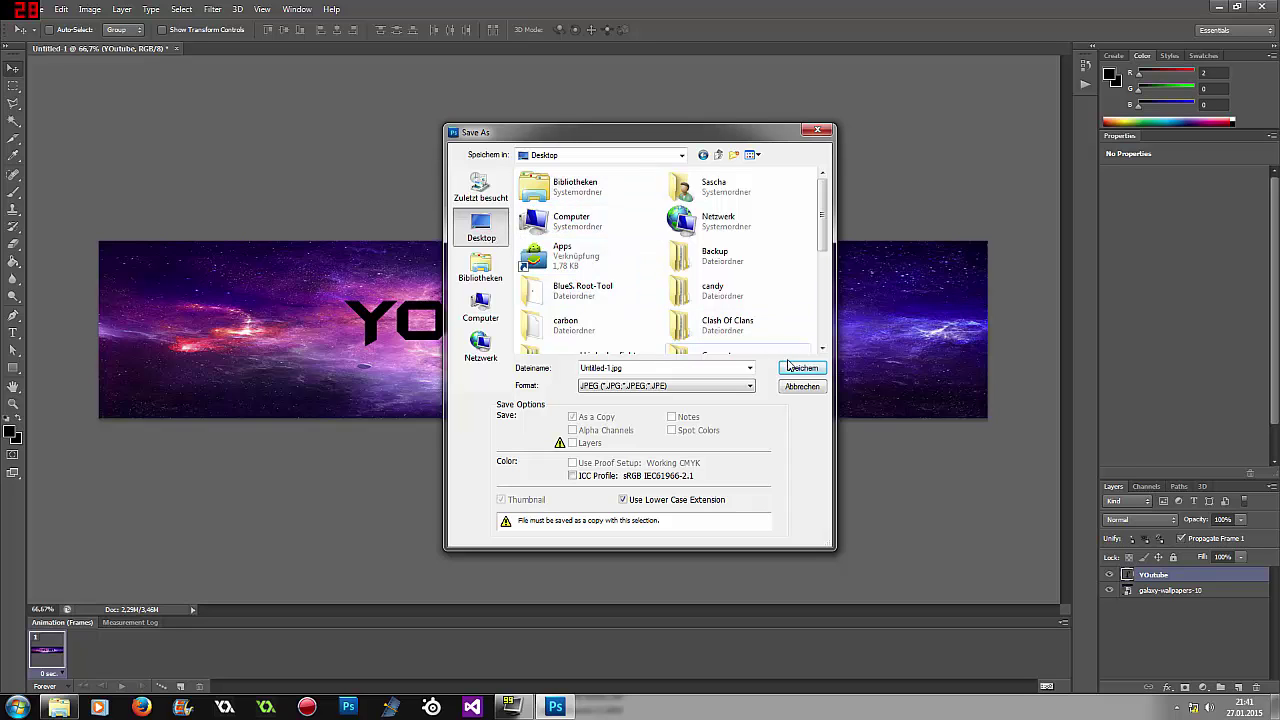
pyautogui.click(791, 372)
pyautogui.click(791, 370)
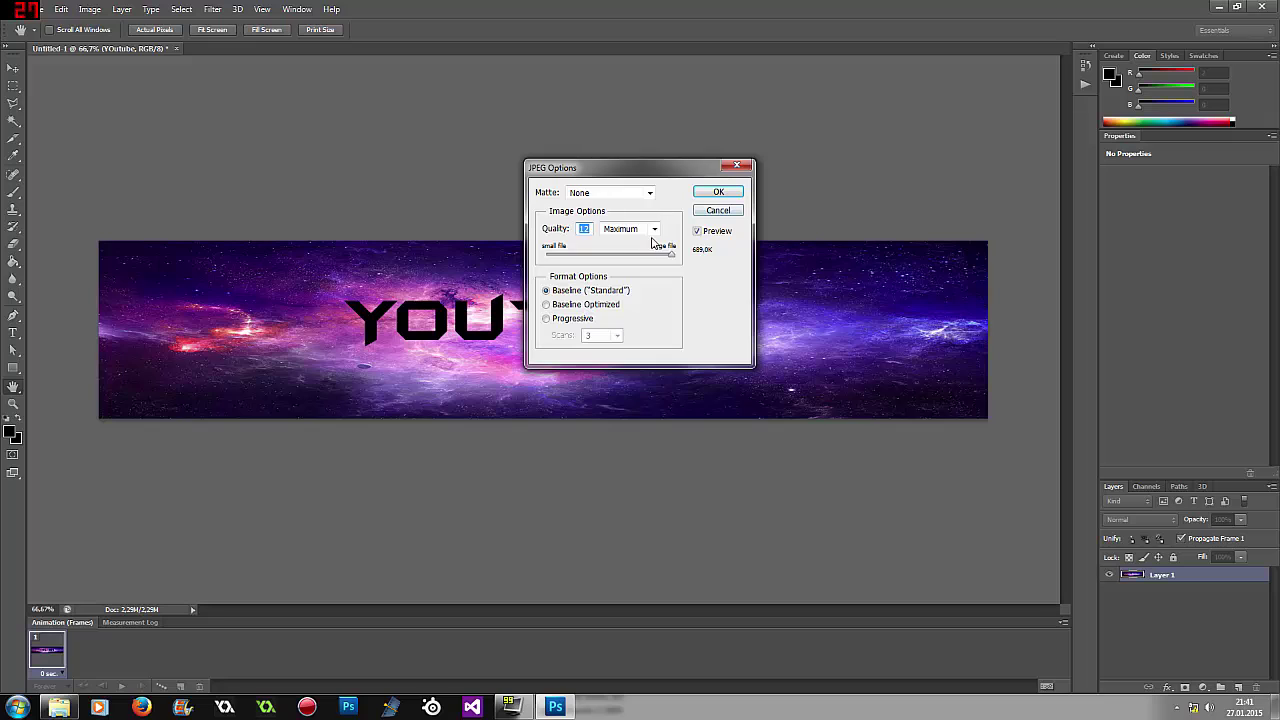
pyautogui.click(655, 229)
pyautogui.click(622, 280)
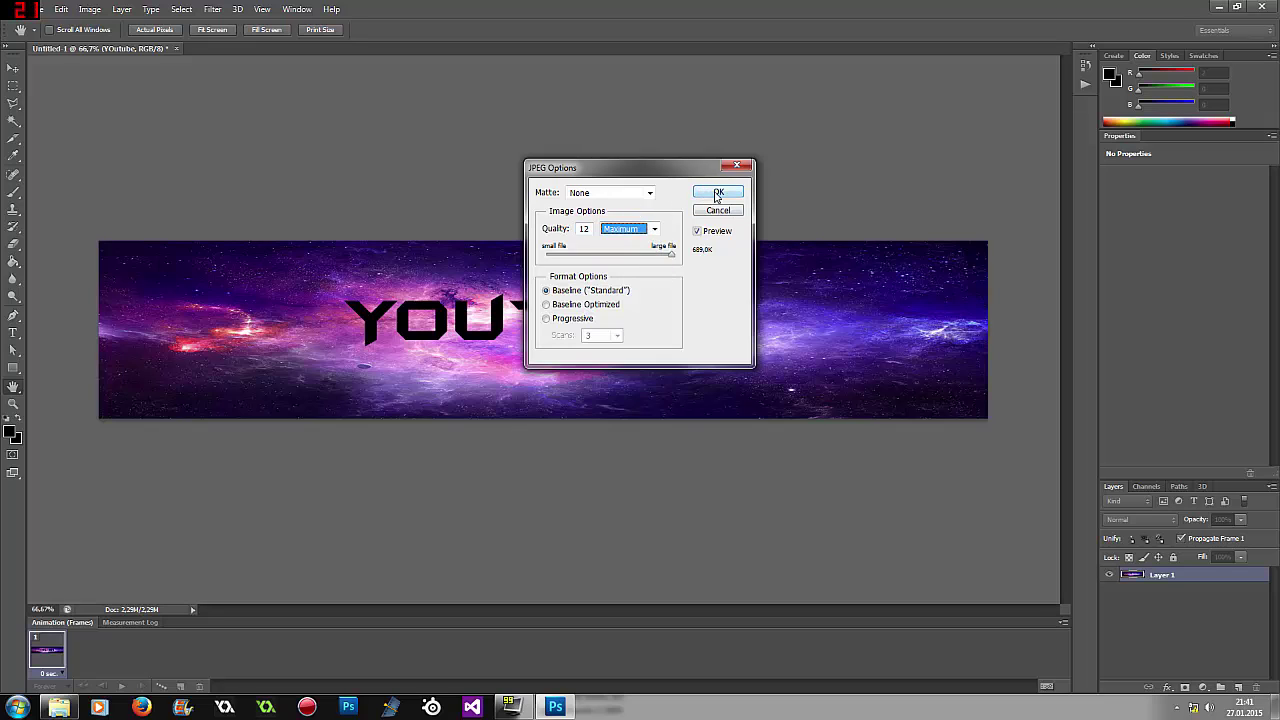
pyautogui.click(716, 193)
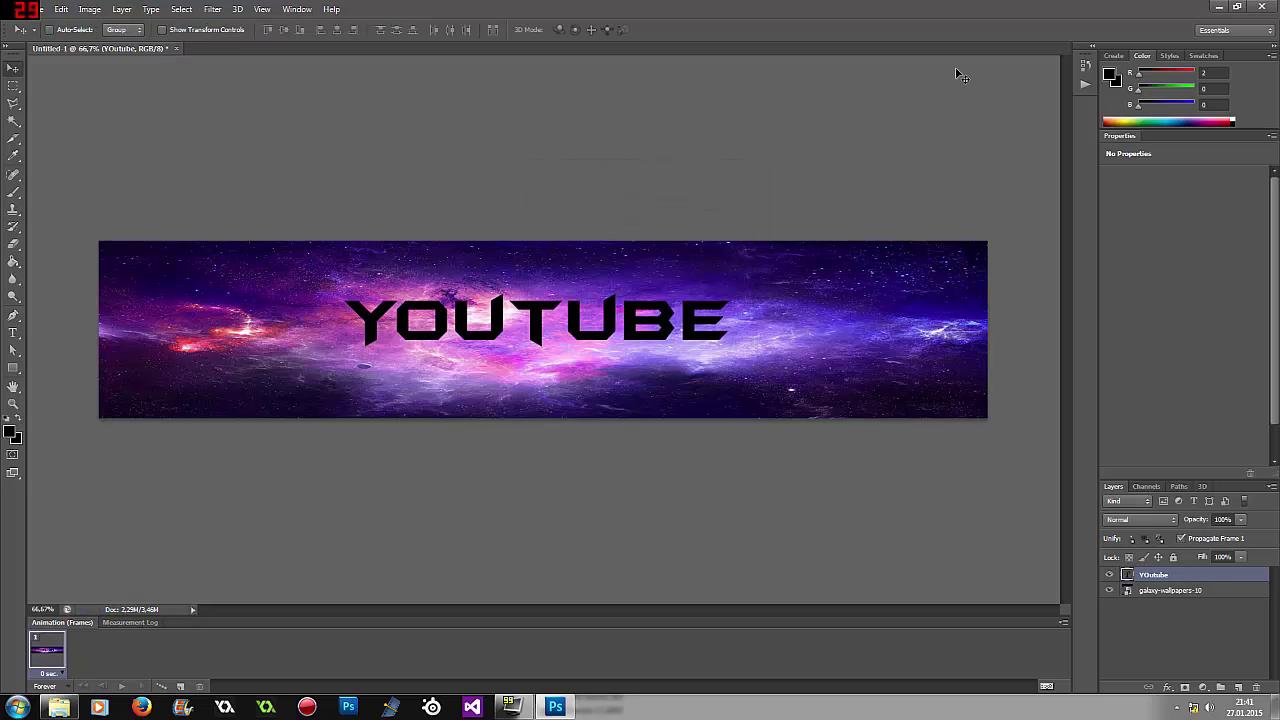
# - Minimize Photoshop and the Explorer window to leave the desktop showing
pyautogui.click(1220, 7)
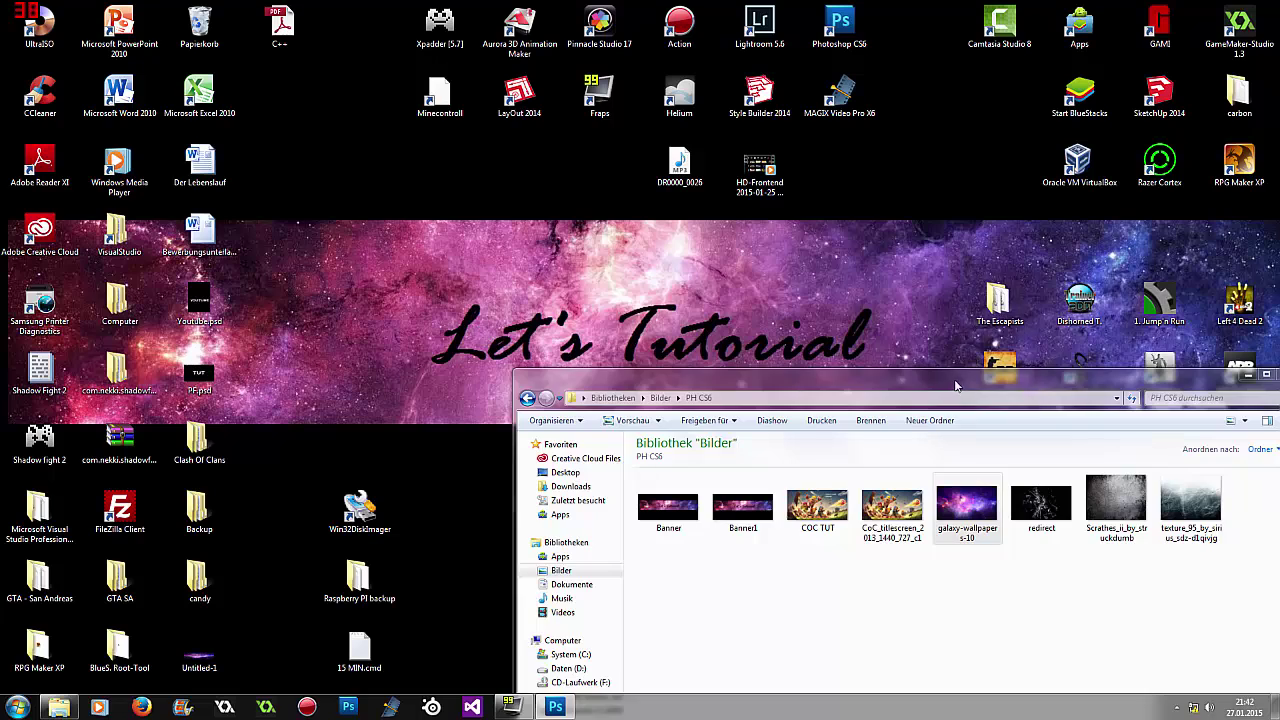
pyautogui.moveTo(955, 386); pyautogui.dragTo(858, 263)
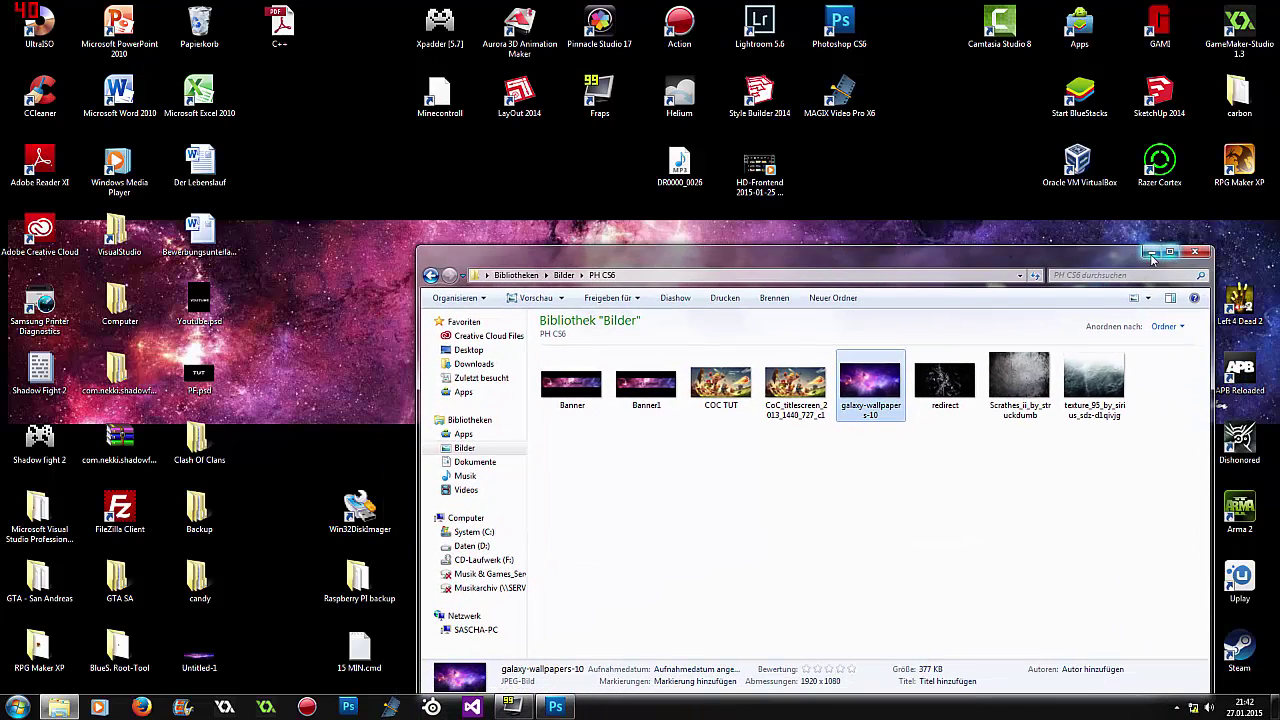
pyautogui.click(1151, 256)
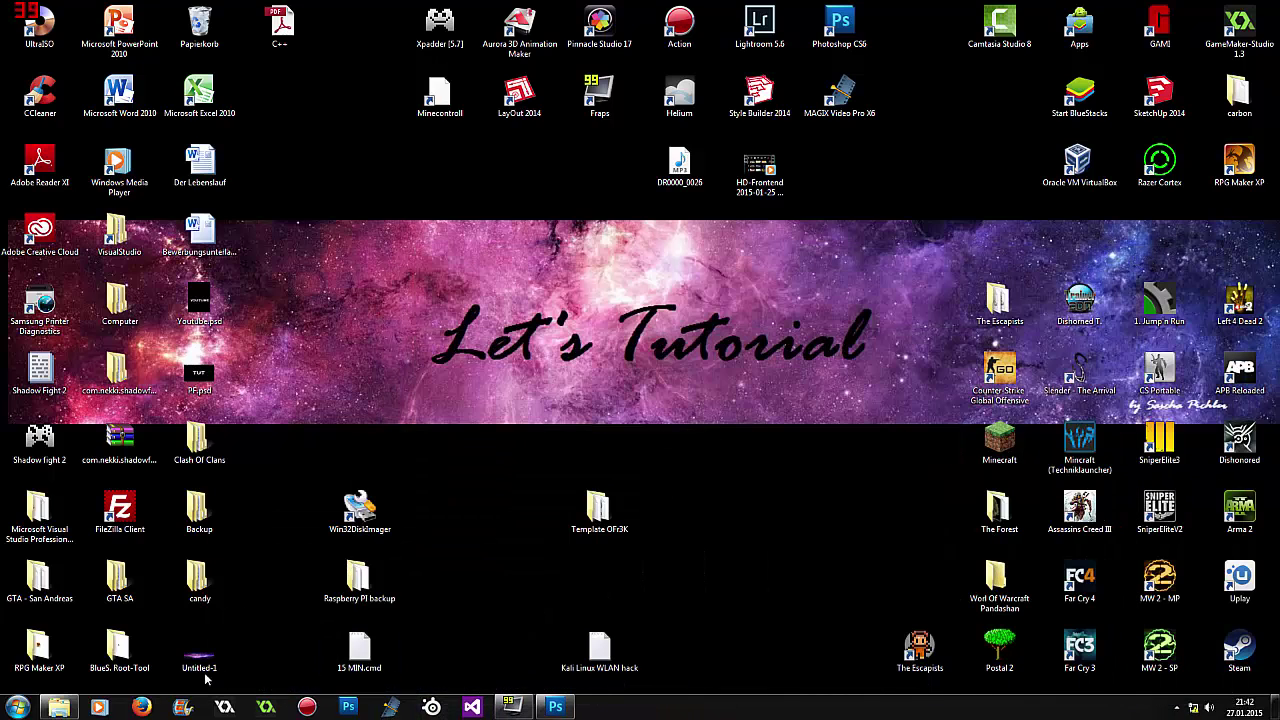
# - Open the Untitled-1 JPEG from the desktop in Windows Photo Viewer
pyautogui.doubleClick(205, 672)
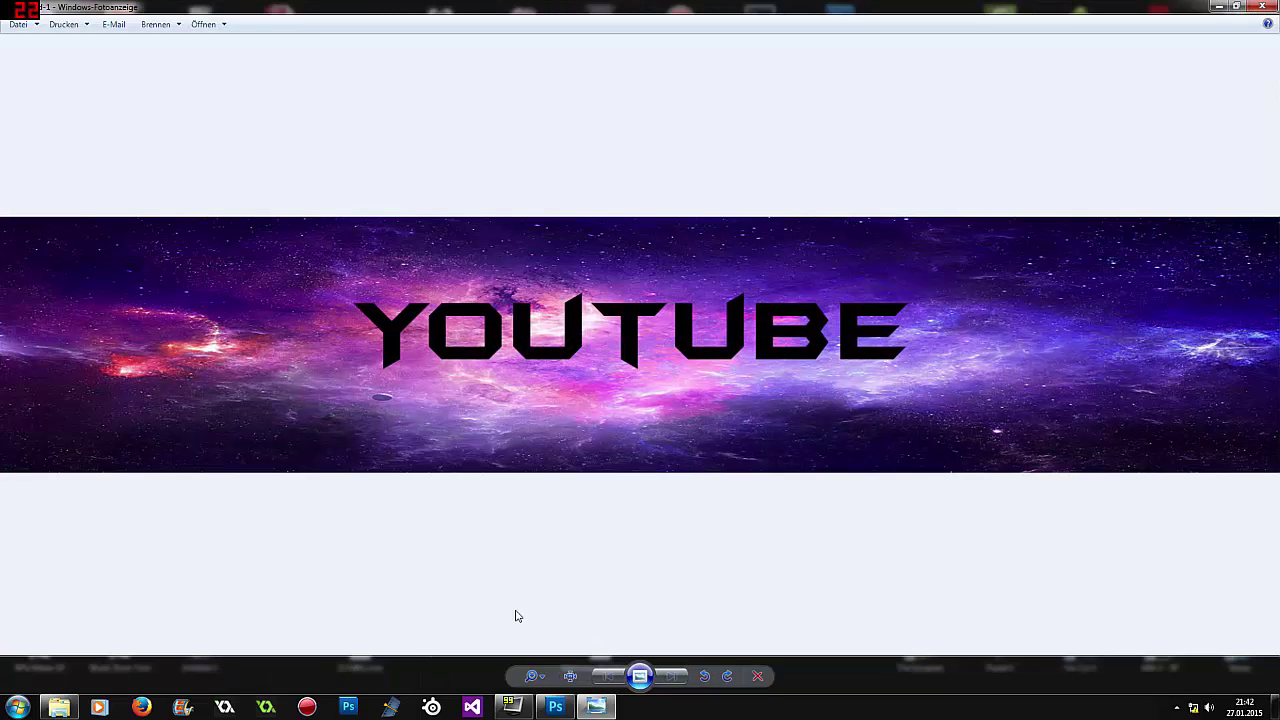